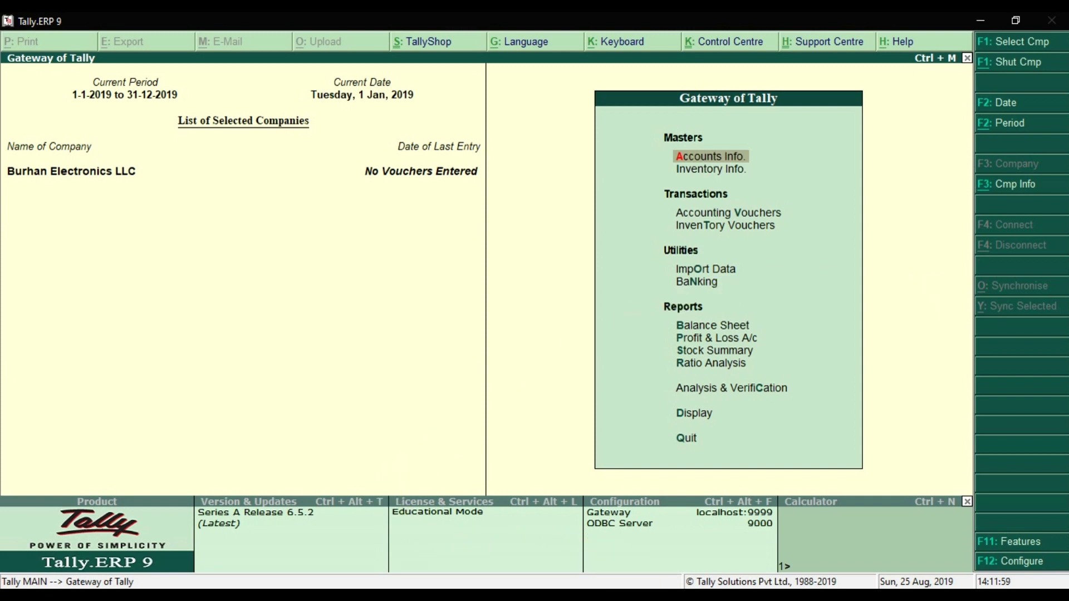
Show the Payroll Accounting UAE title slide in PowerPoint, then go back to Tally.
left_click(654, 596)
left_click(79, 214)
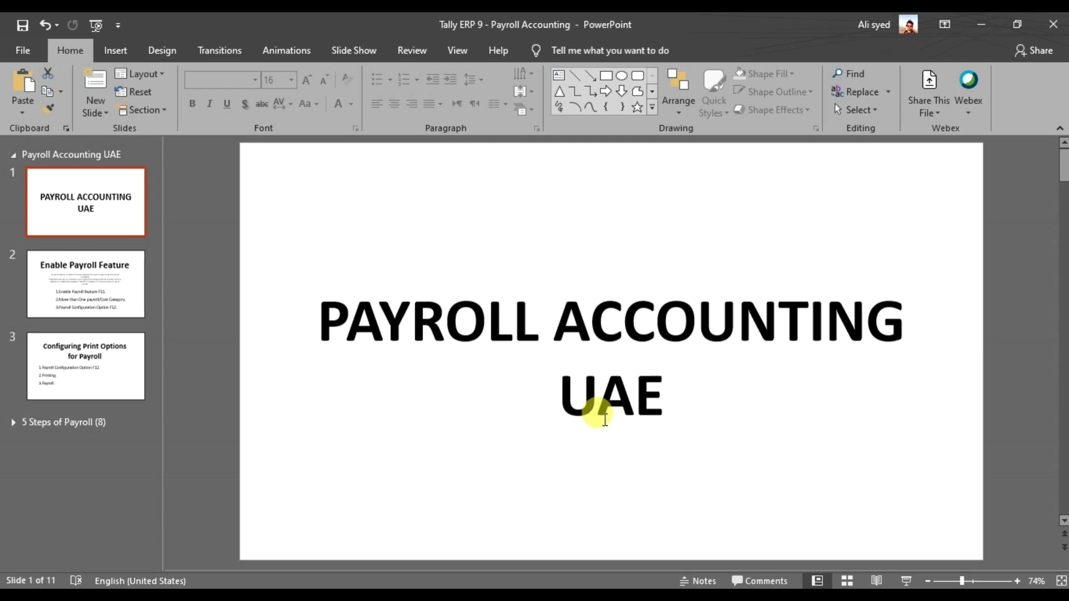
left_click(508, 596)
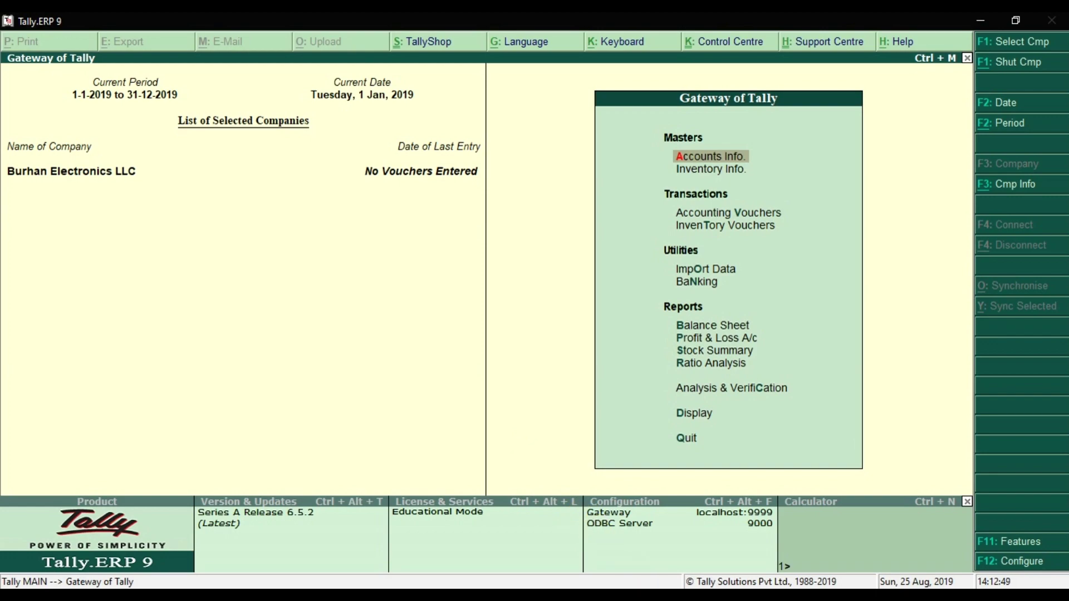
left_click(620, 589)
Show slide 2, Enable Payroll Feature, in PowerPoint, then go back to Tally.
left_click(60, 278)
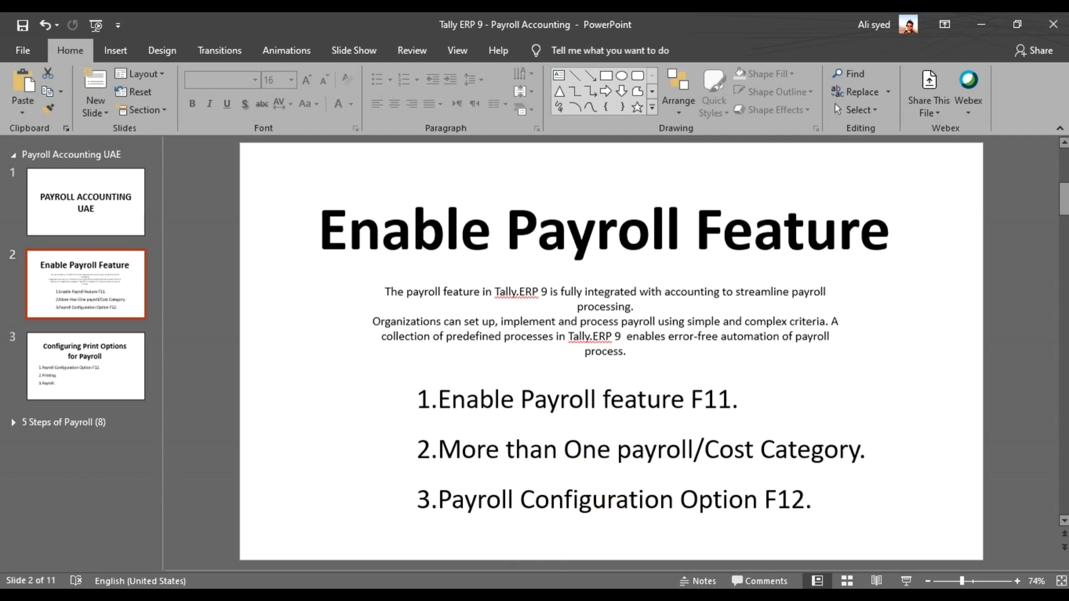
left_click(519, 595)
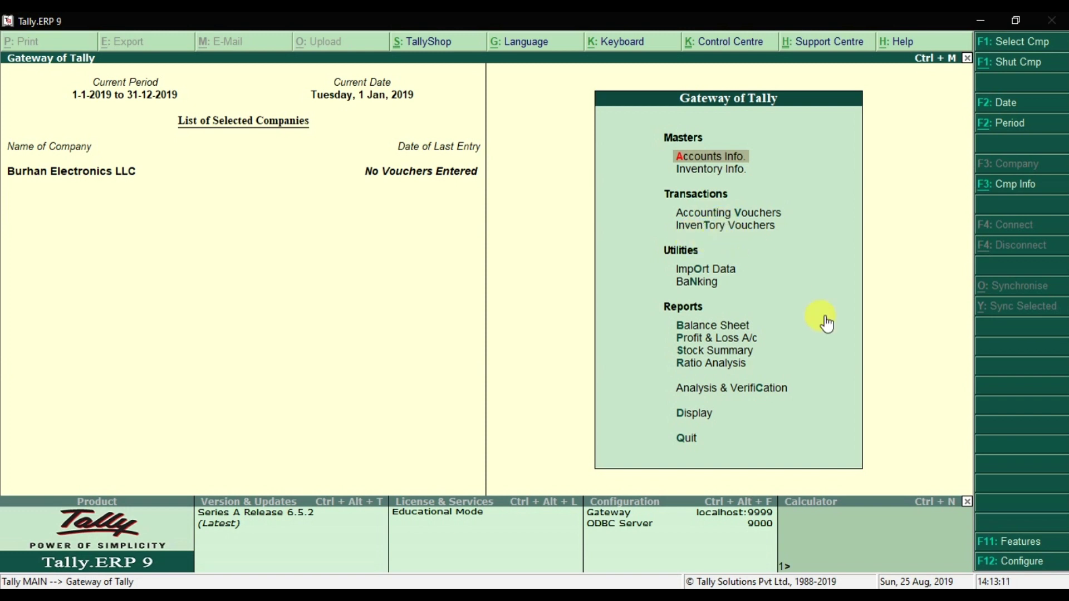
Under F11 Accounting Features, set Maintain payroll and Maintain more than one payroll or cost category to Yes.
left_click(1007, 543)
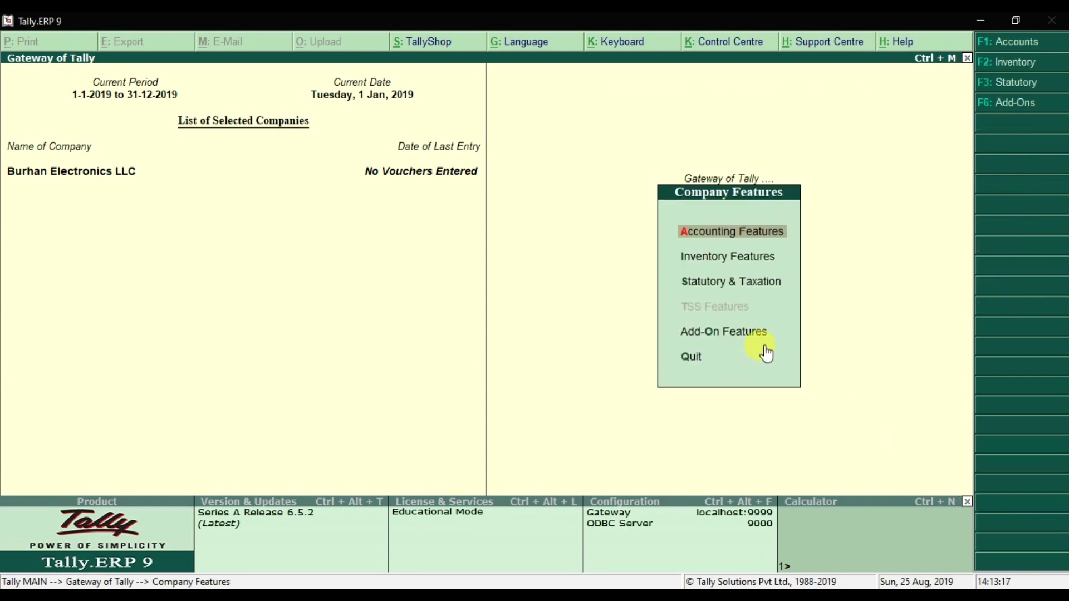
left_click(723, 234)
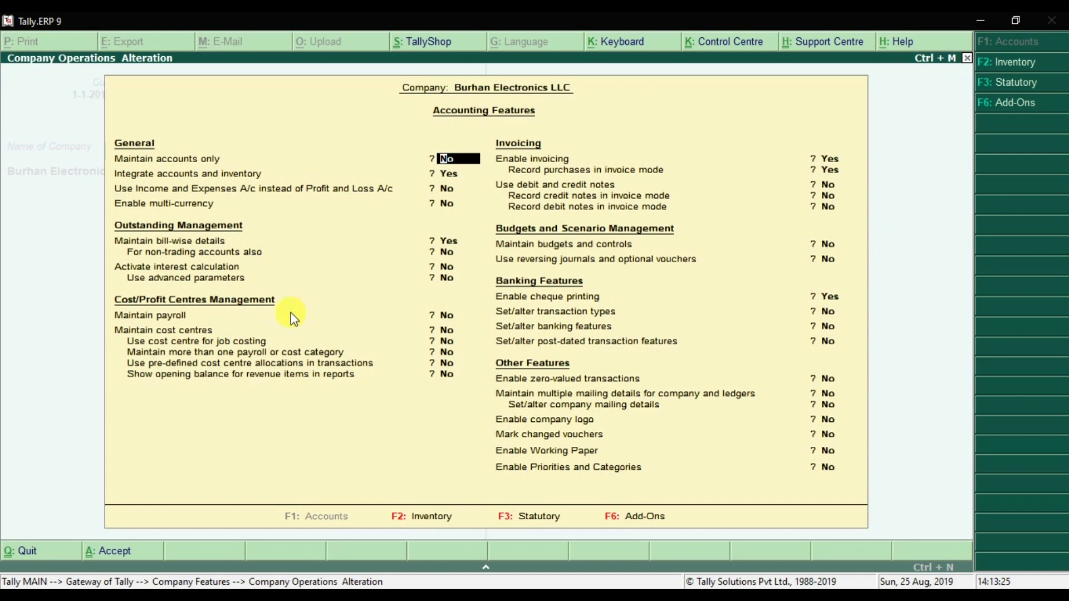
left_click(446, 315)
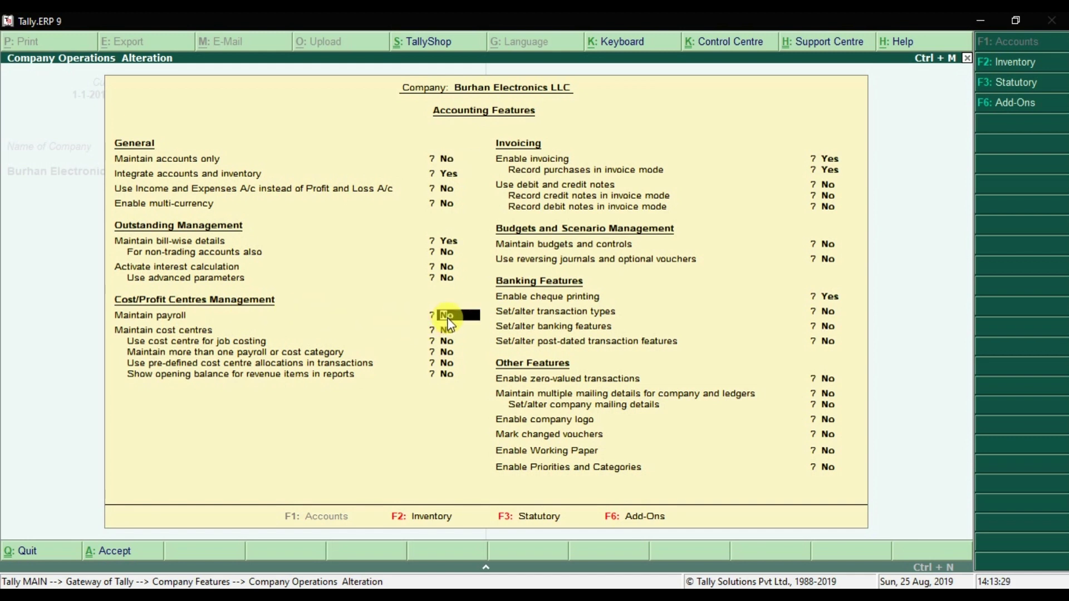
type("y")
left_click(446, 353)
type("y")
key("Return")
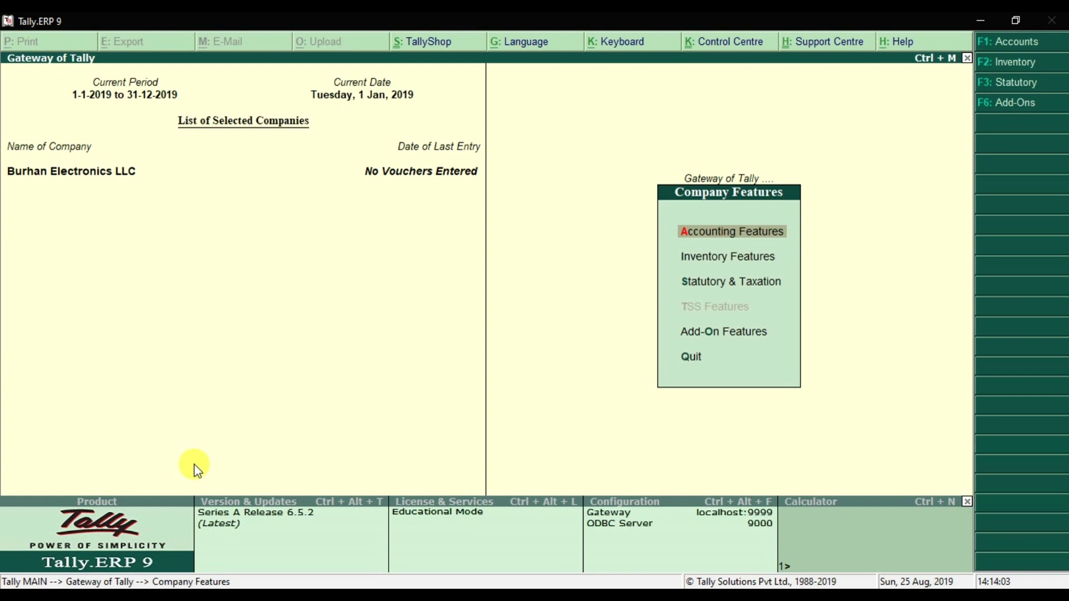
Return to the Gateway of Tally and check the new Payroll Info and Payroll Vouchers entries.
key("Escape")
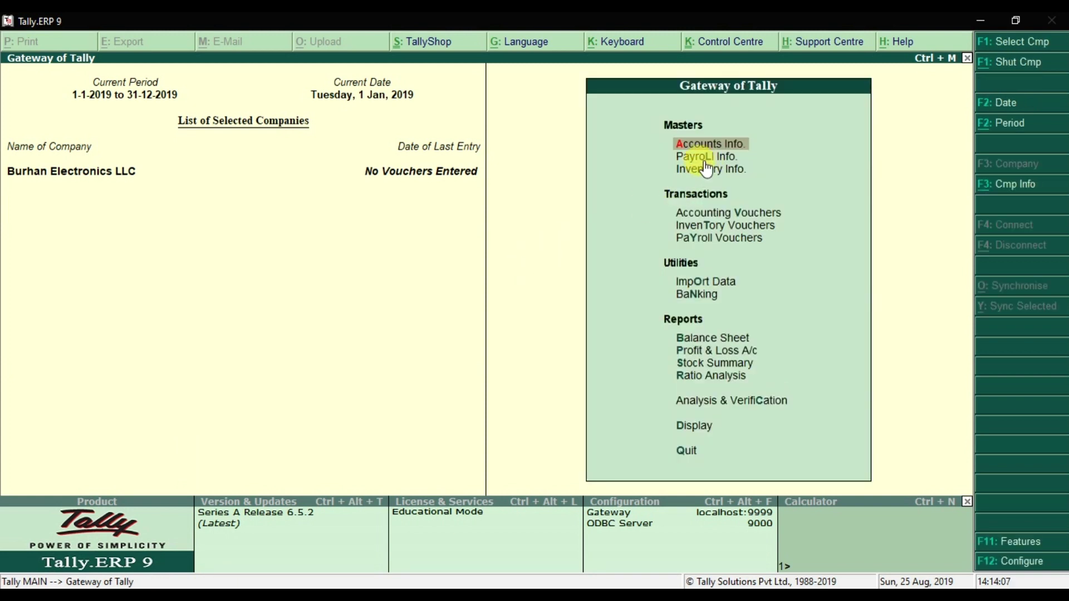
left_click(727, 157)
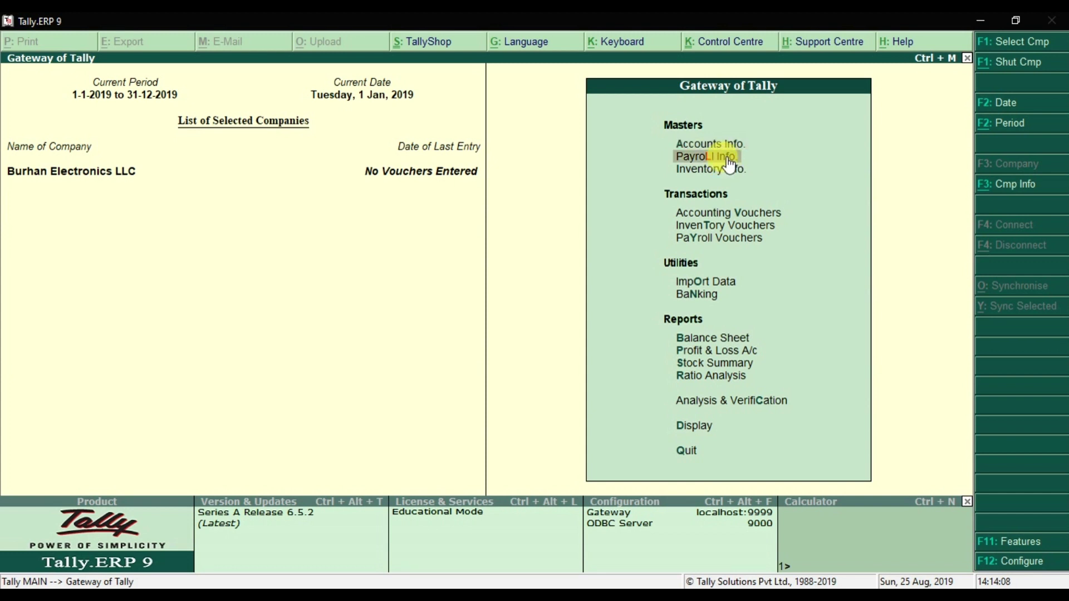
left_click(729, 245)
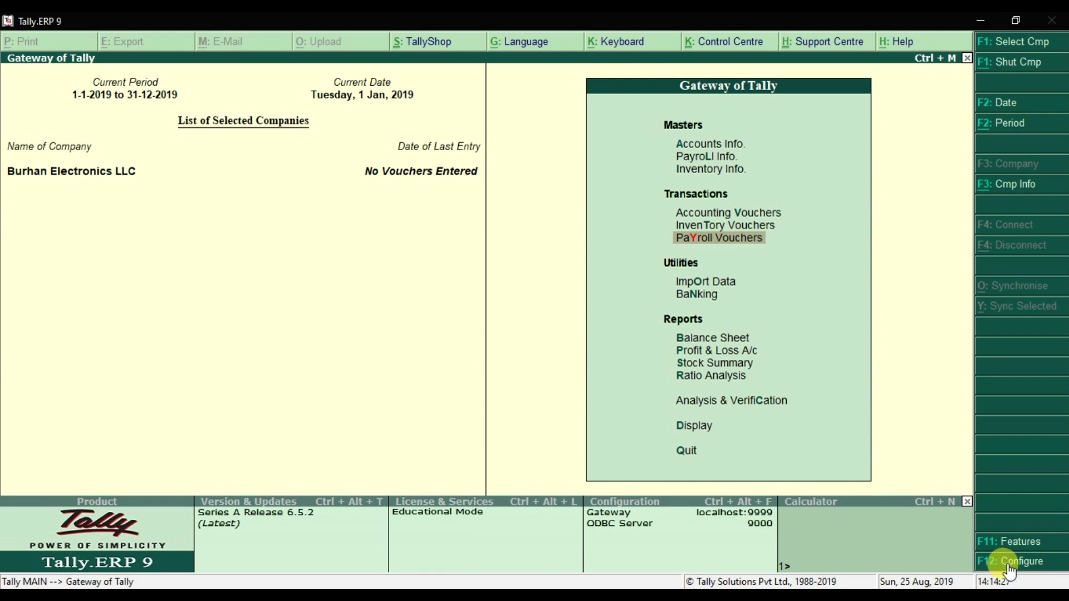
left_click(1010, 572)
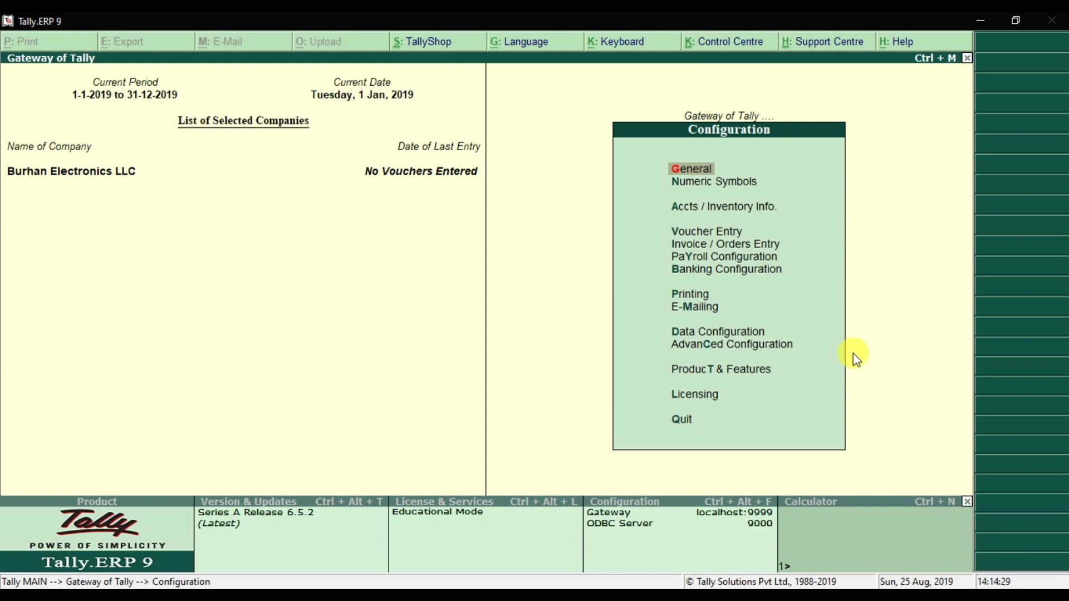
Choose PaYroll Configuration from the F12 Configure menu.
left_click(746, 259)
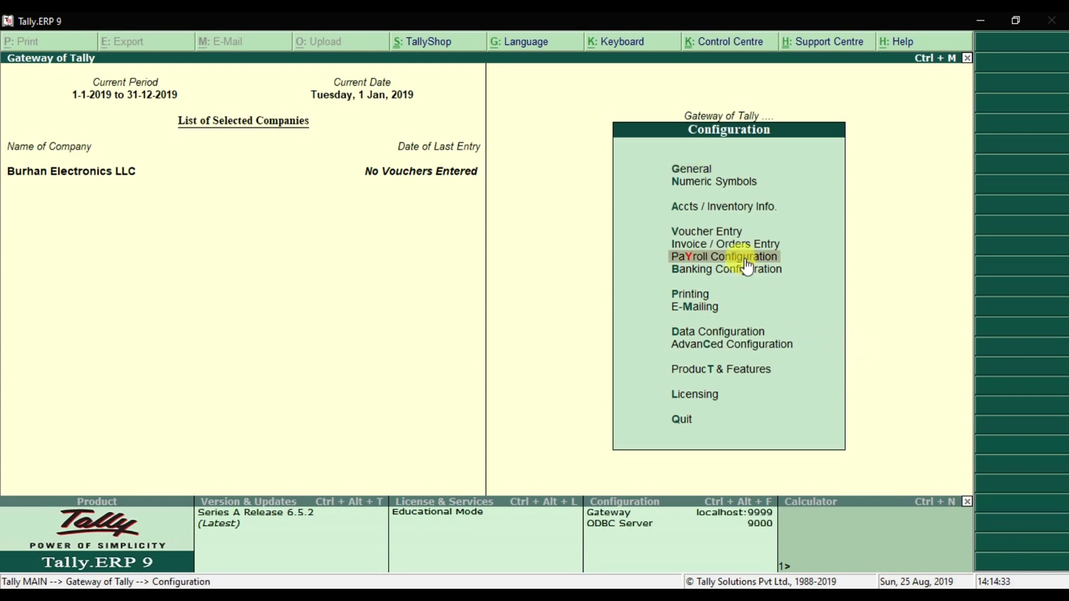
left_click(747, 262)
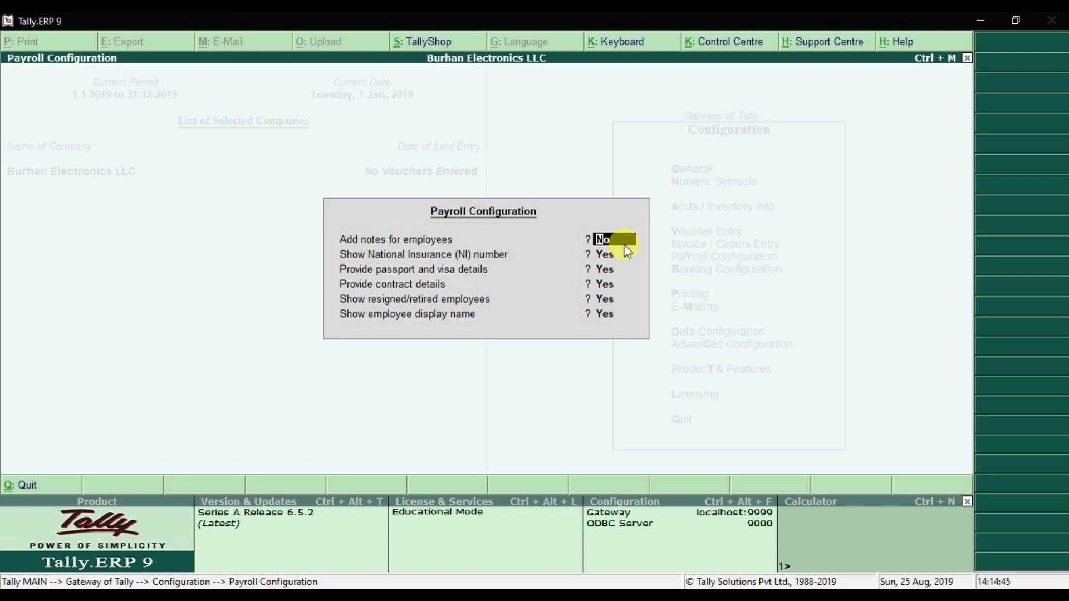
Set Add notes for employees to Yes, keep the other five payroll options Yes, and accept.
type("y")
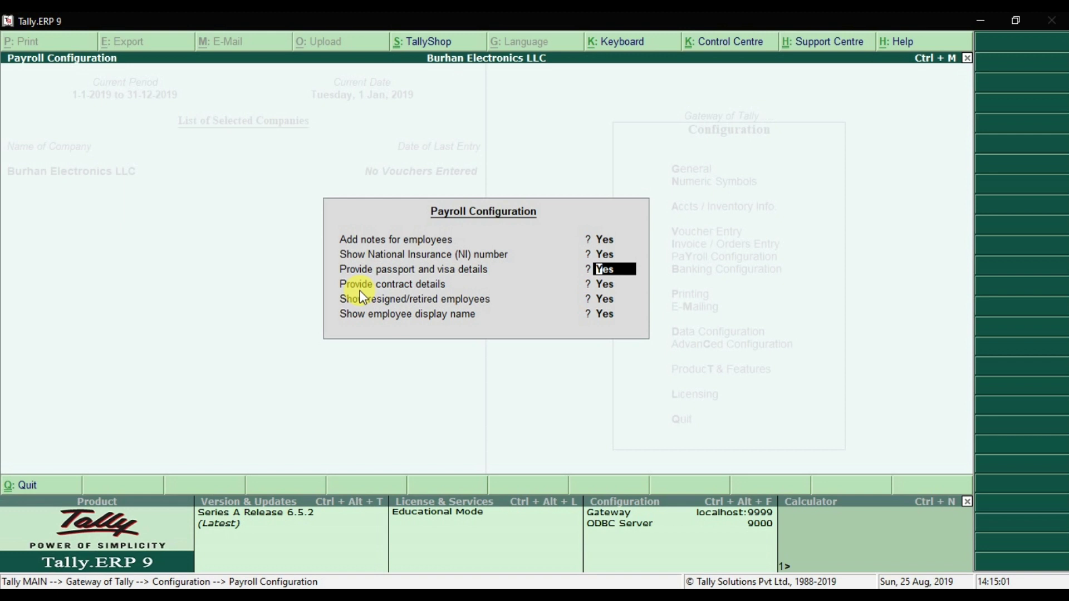
left_click(596, 285)
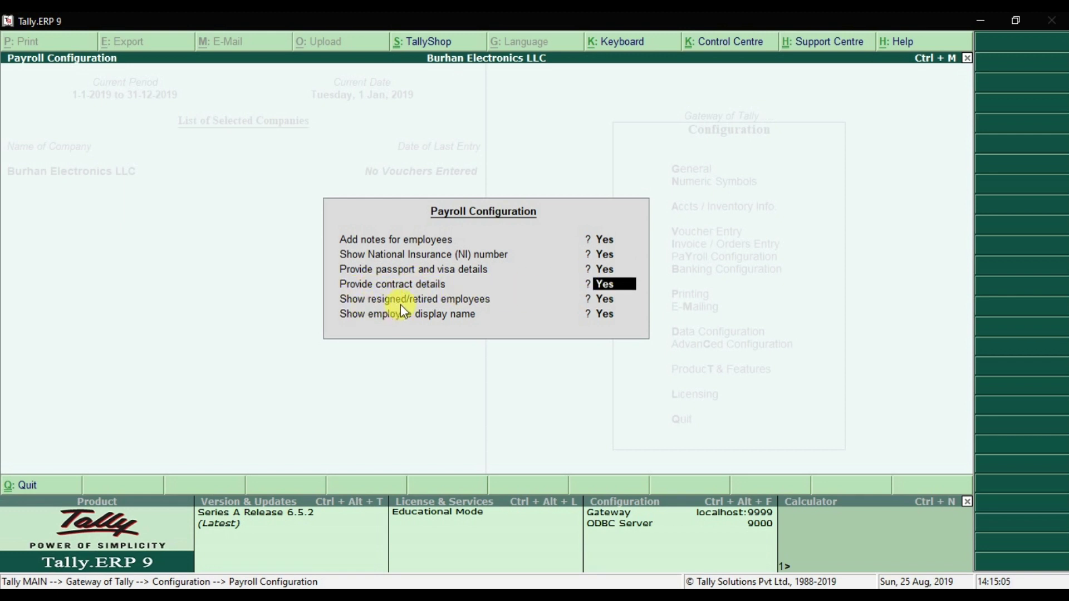
left_click(610, 304)
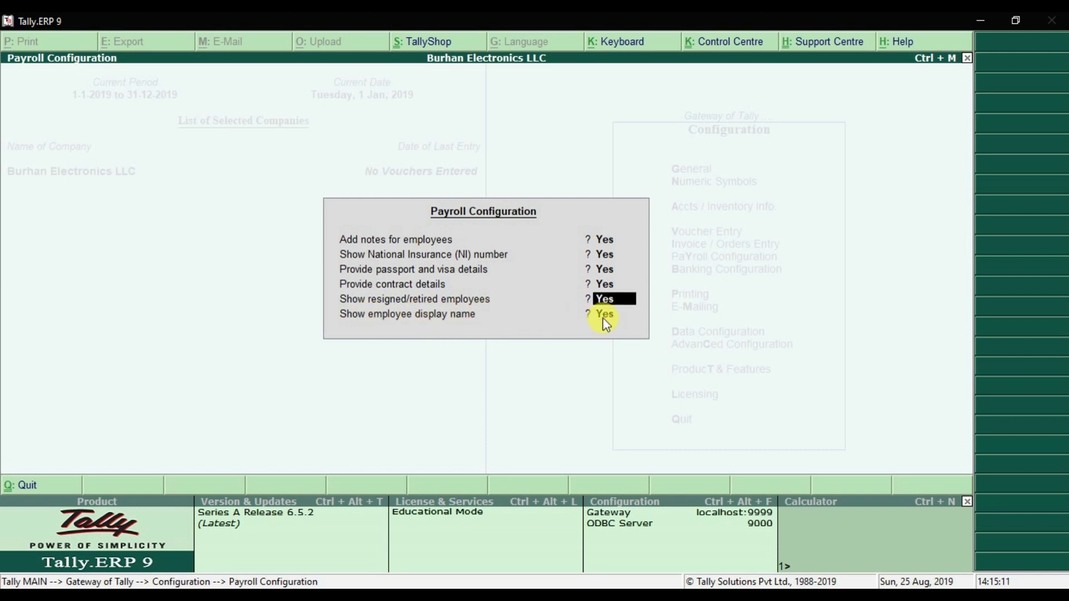
left_click(618, 316)
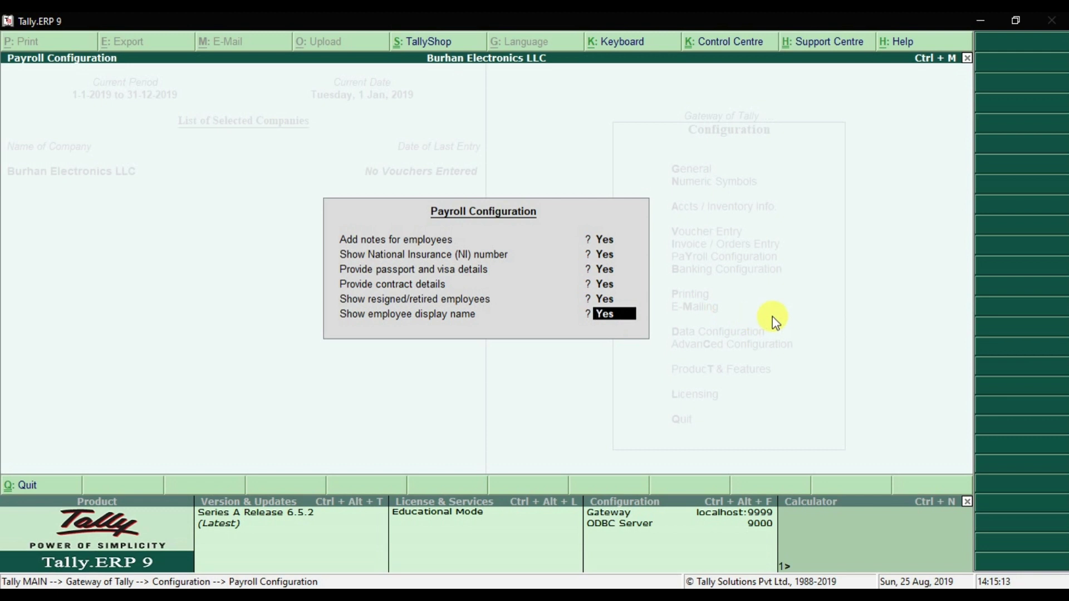
key("Return")
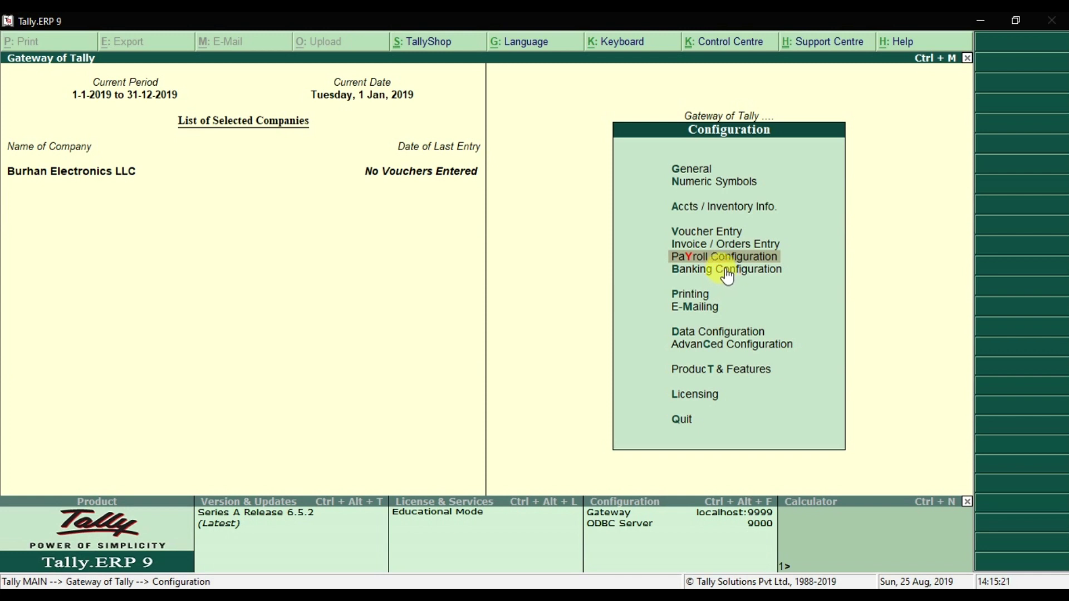
Open the Payroll Printing Configuration through Configure > Printing > PaYroll.
left_click(693, 296)
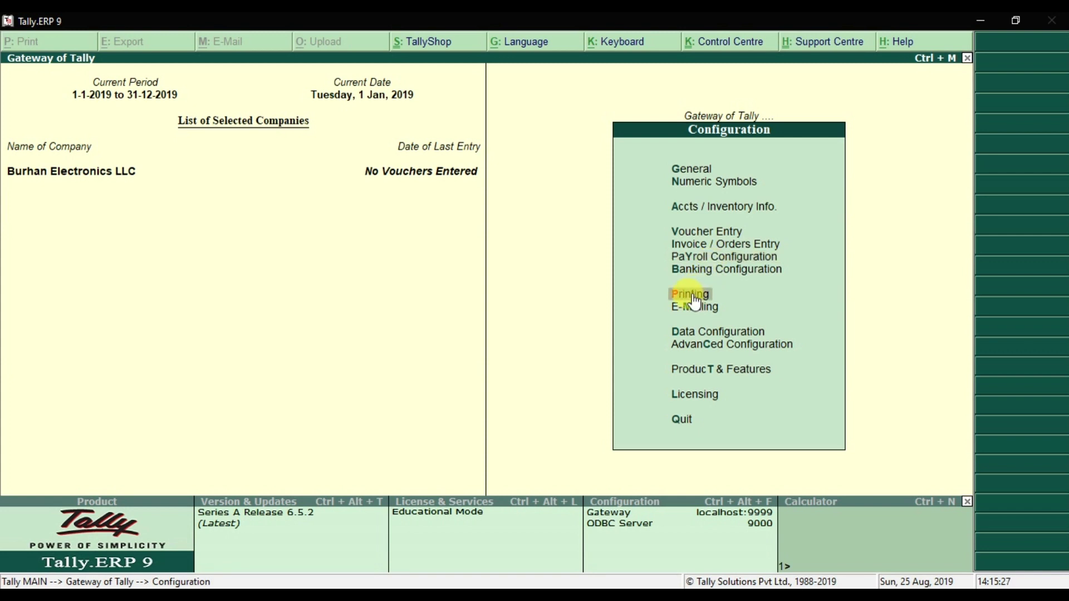
left_click(695, 301)
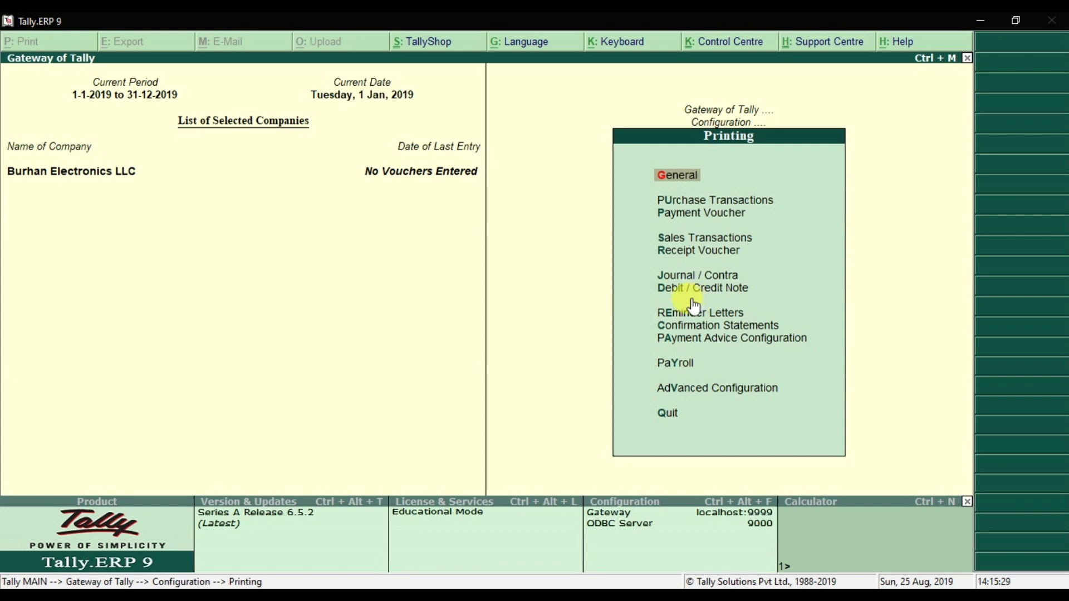
left_click(683, 364)
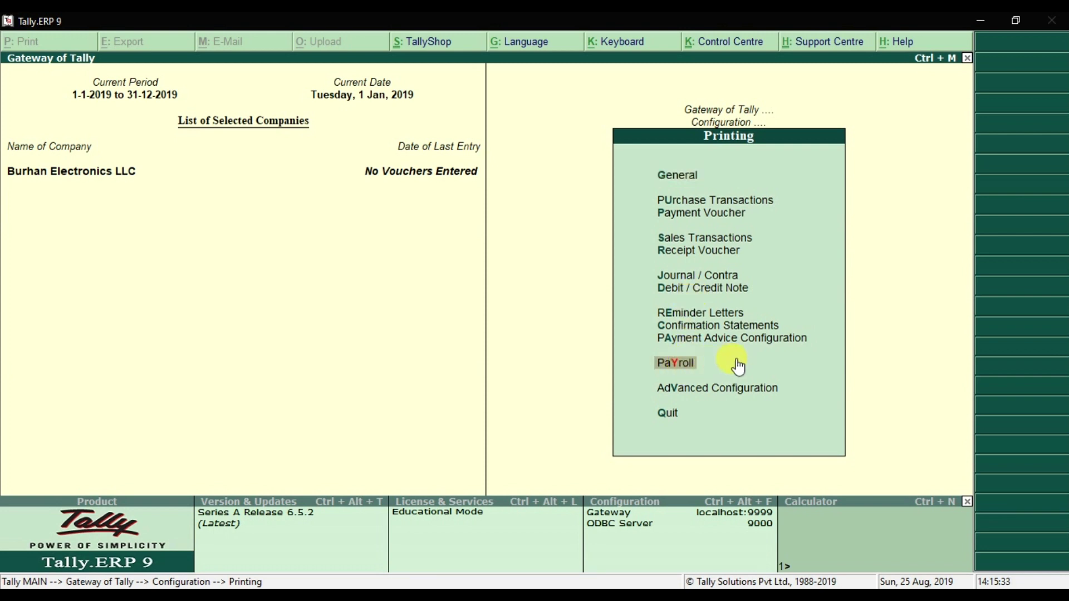
key("Return")
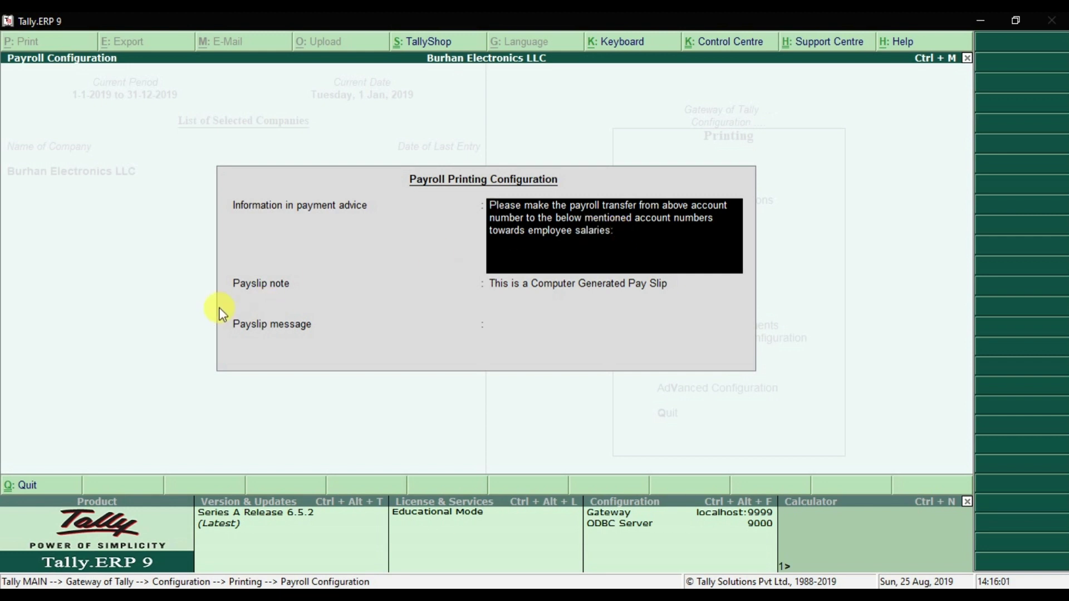
Accept the payslip note 'This is a Computer Generated Pay Slip' and the payslip message.
left_click(477, 287)
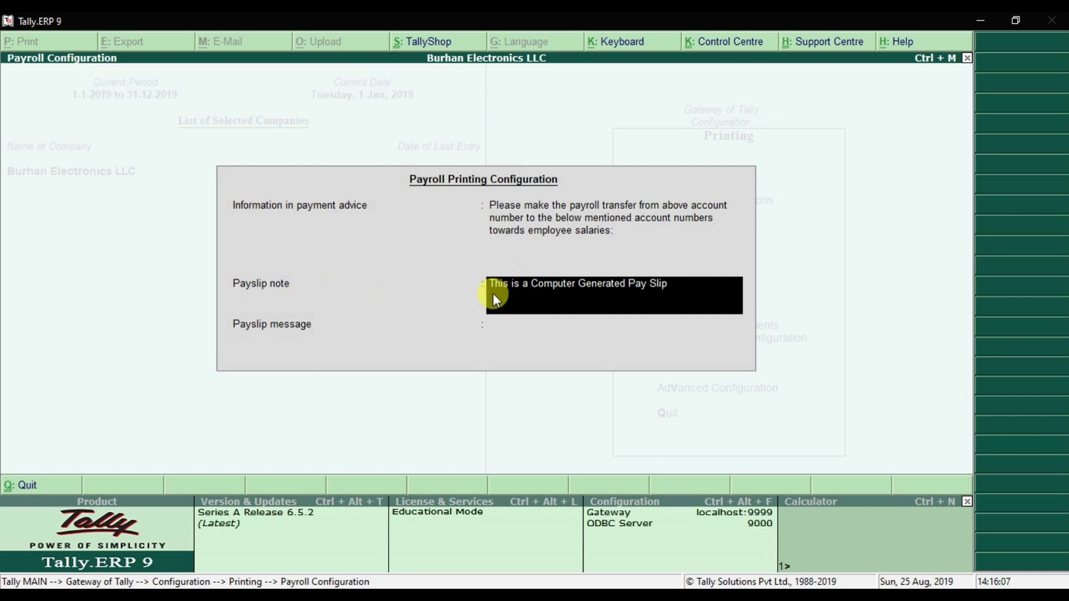
left_click(542, 294)
left_click(582, 333)
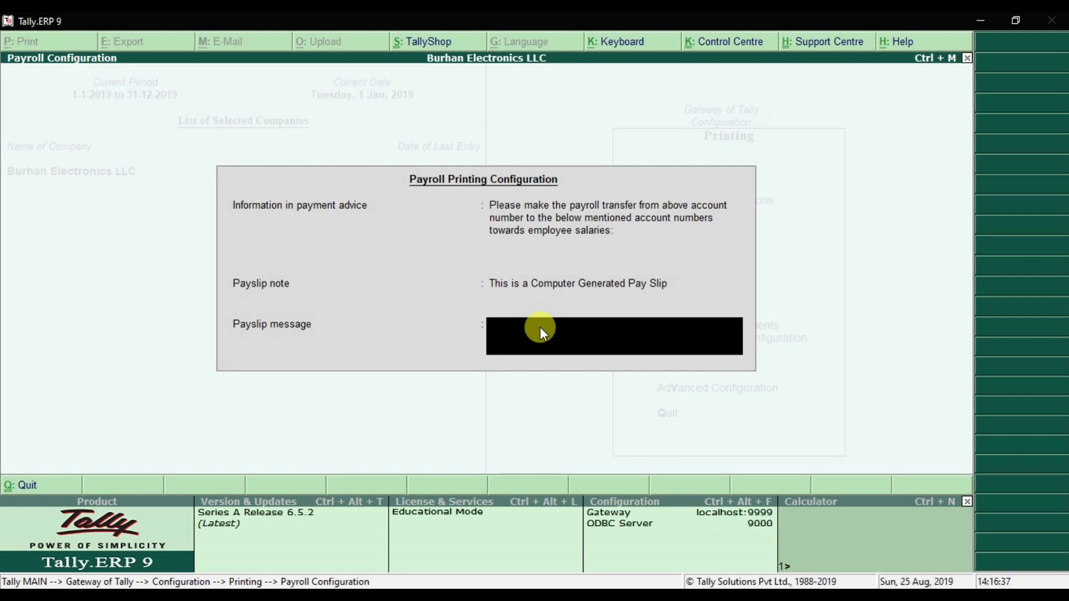
key("Return")
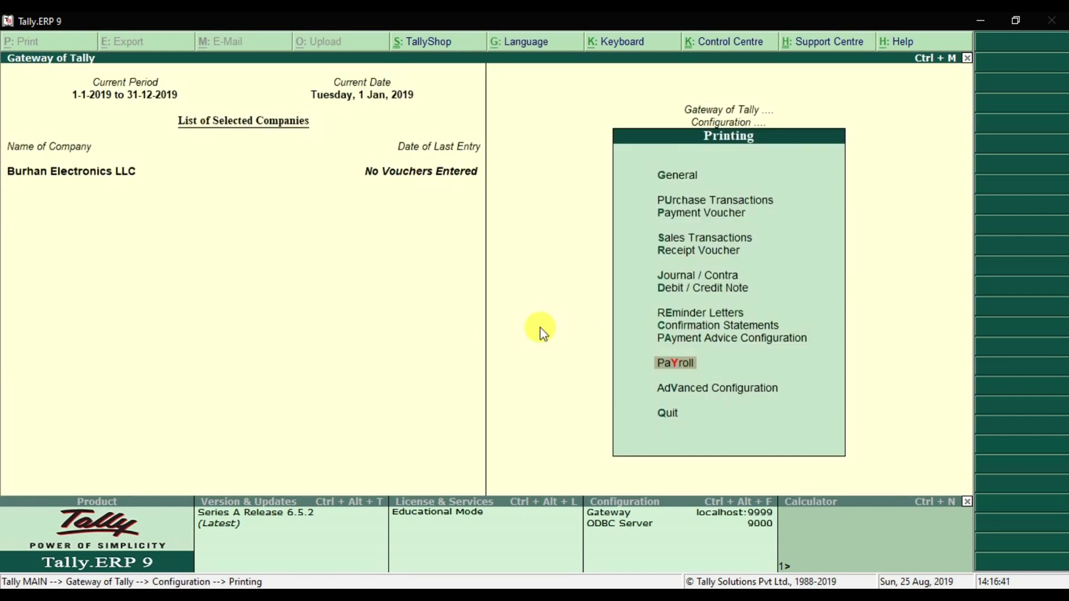
Escape to the Gateway of Tally, reopen the F12 Configuration menu, and move to Printing.
key("Escape")
key("Escape")
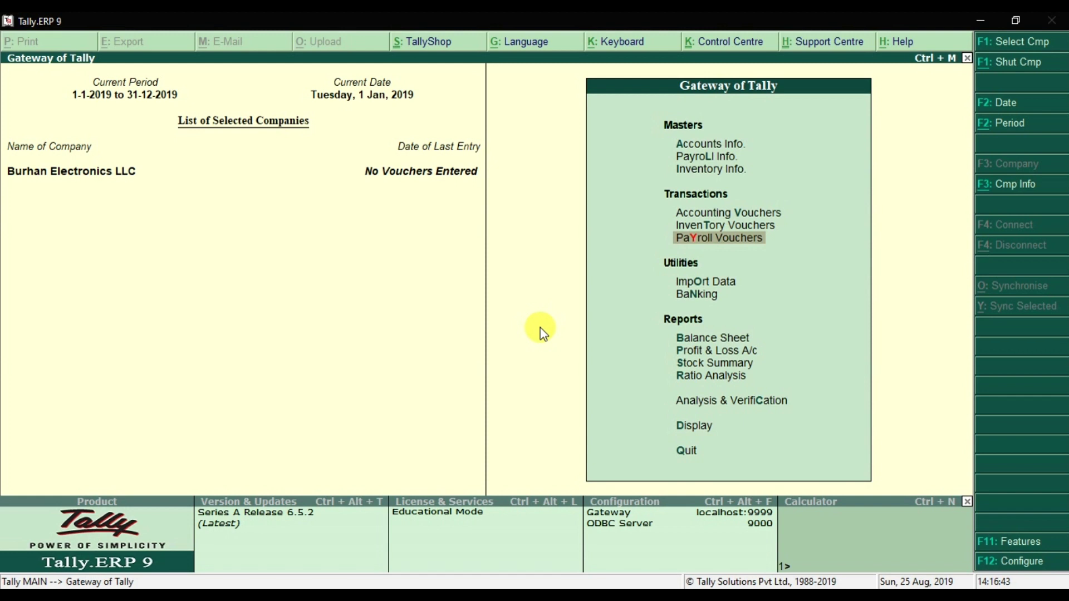
left_click(1025, 563)
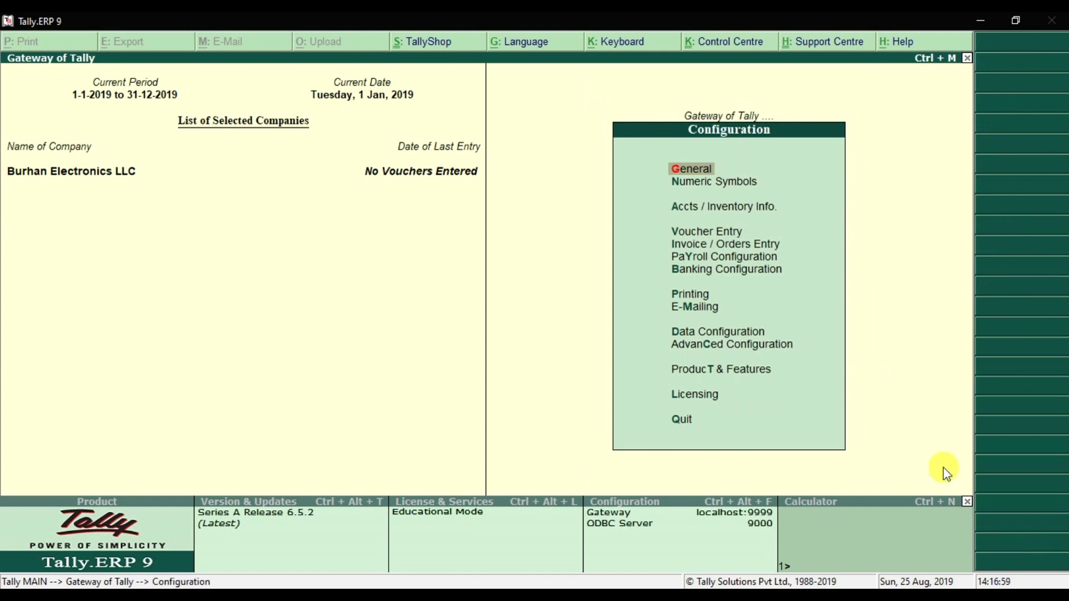
left_click(736, 257)
left_click(706, 297)
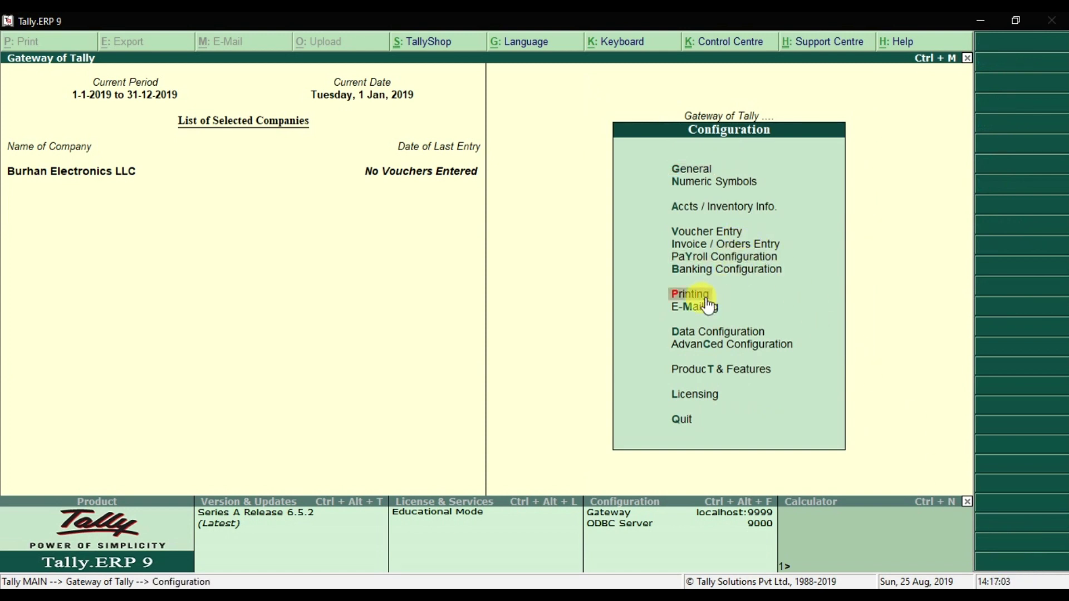